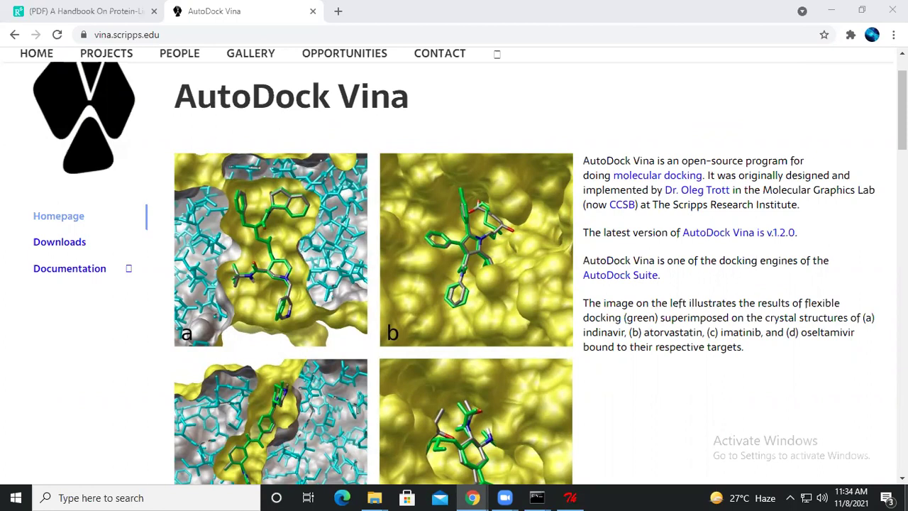
Step: Minimize Chrome's AutoDock Vina homepage to reveal the Windows desktop
{"action": "left_click", "coordinate": [906, 498]}
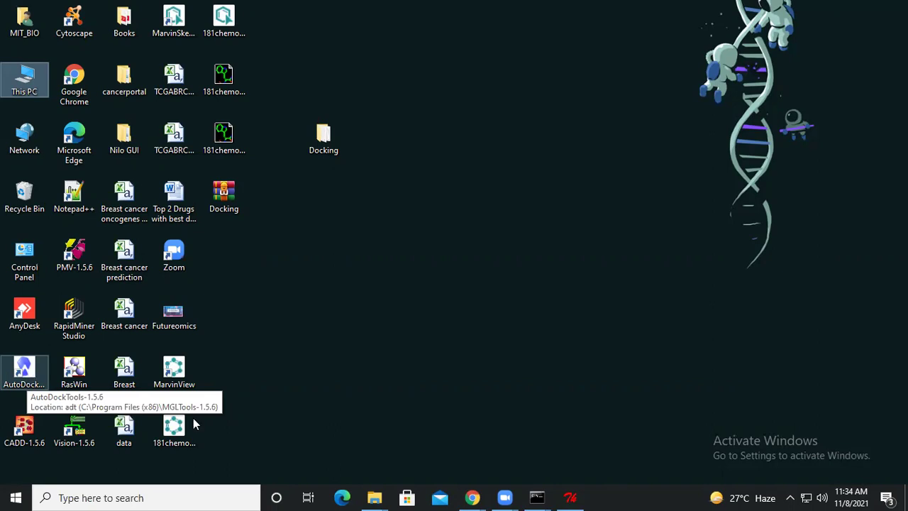
Step: Browse File Explorer to The Scripps Research Institute > Vina folder, then return to the desktop
{"action": "left_click", "coordinate": [374, 498]}
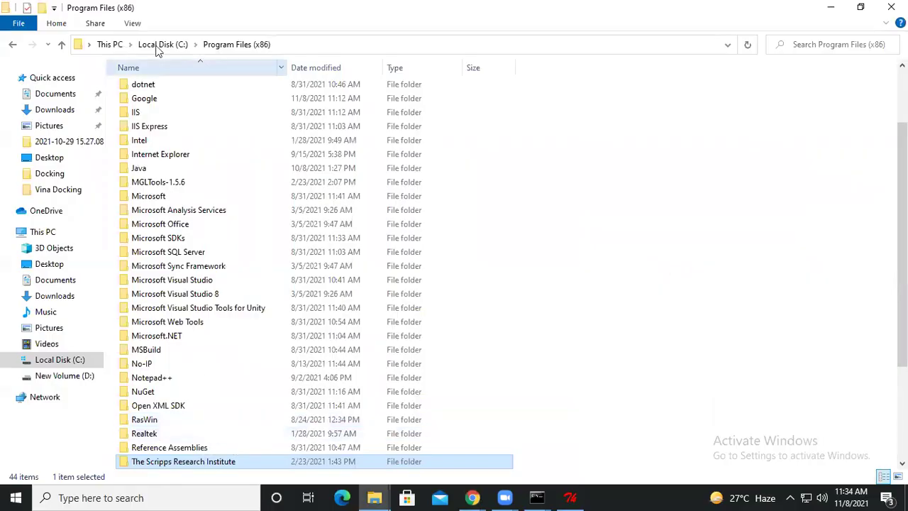
{"action": "double_click", "coordinate": [145, 463]}
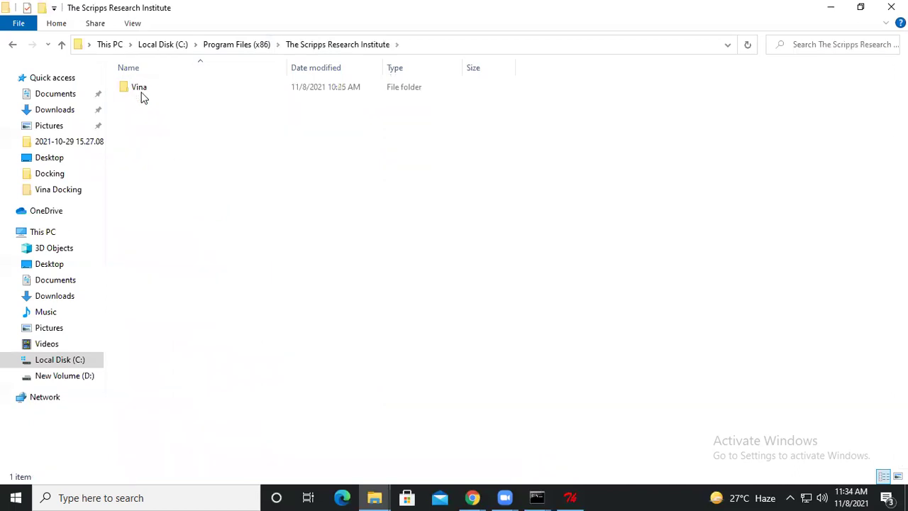
{"action": "double_click", "coordinate": [142, 93]}
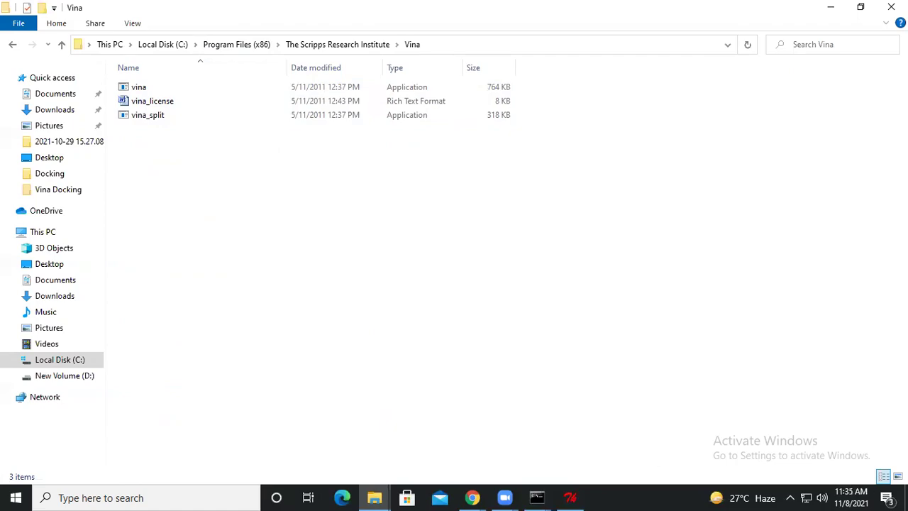
{"action": "left_click", "coordinate": [375, 498]}
{"action": "left_click", "coordinate": [18, 387]}
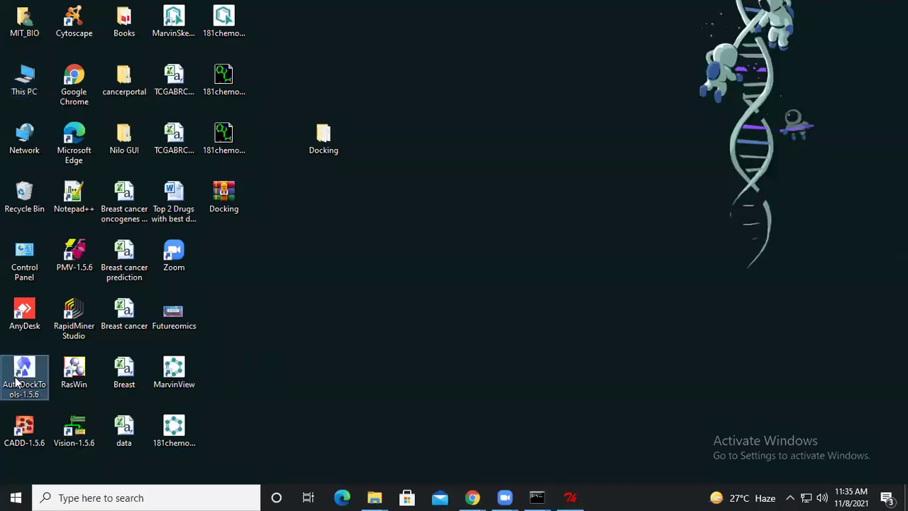
Step: Launch AutoDockTools-1.5.6 from its desktop shortcut and maximize the window
{"action": "left_click", "coordinate": [293, 299]}
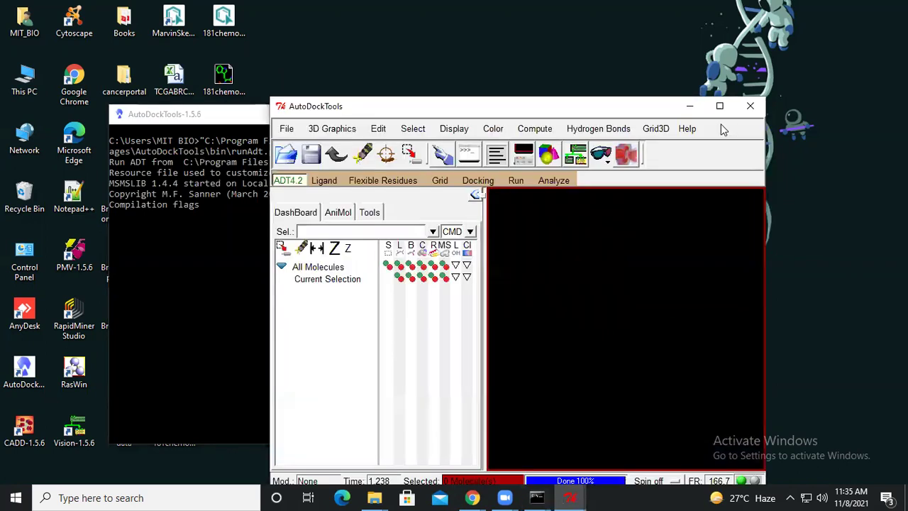
{"action": "left_click", "coordinate": [720, 107]}
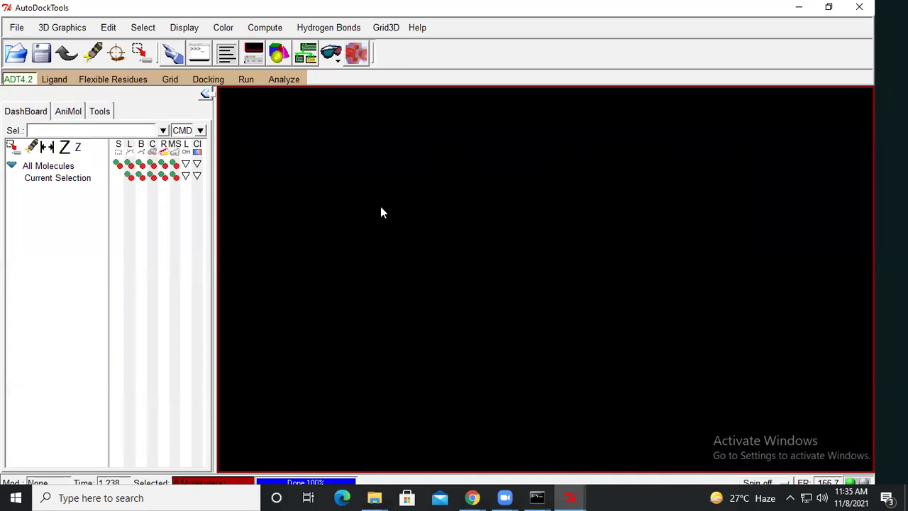
Step: Read the 3htb molecule file from the Downloads folder into the viewer
{"action": "left_click", "coordinate": [17, 27]}
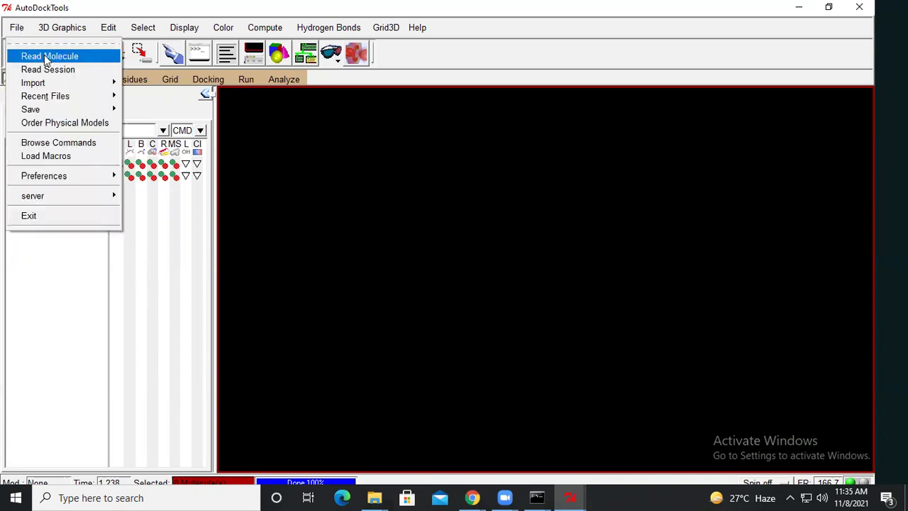
{"action": "left_click", "coordinate": [45, 58]}
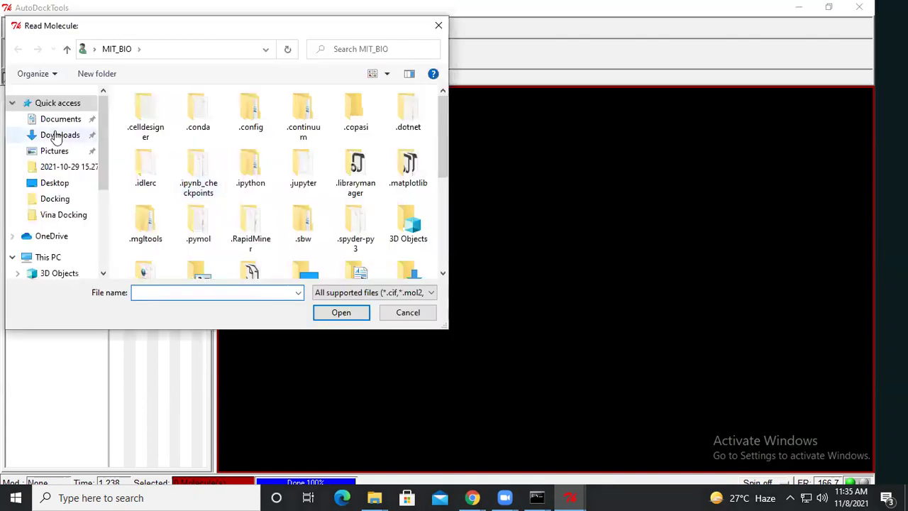
{"action": "left_click", "coordinate": [58, 136]}
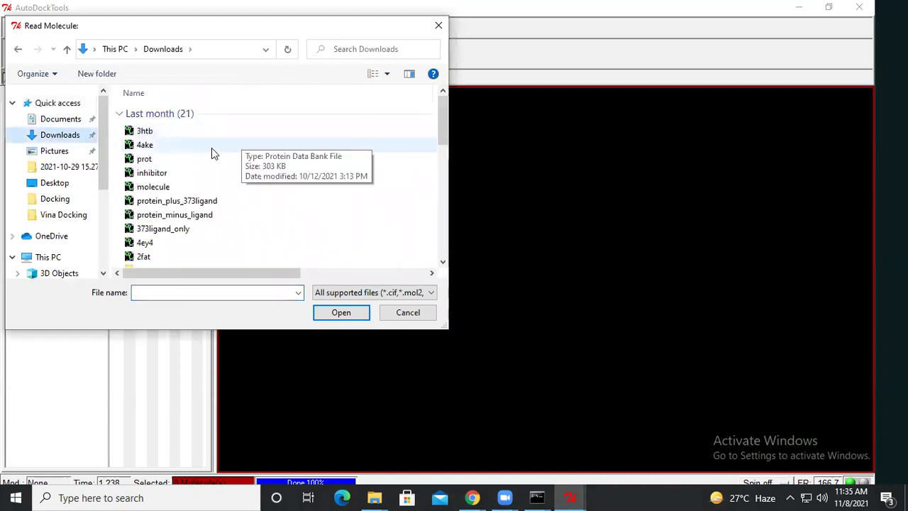
{"action": "double_click", "coordinate": [165, 132]}
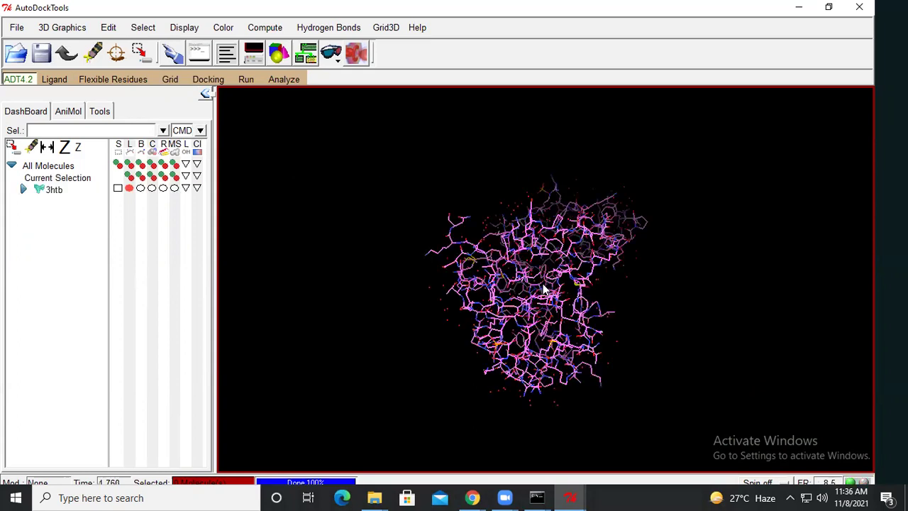
{"action": "left_click_drag", "start_coordinate": [381, 275], "coordinate": [609, 199]}
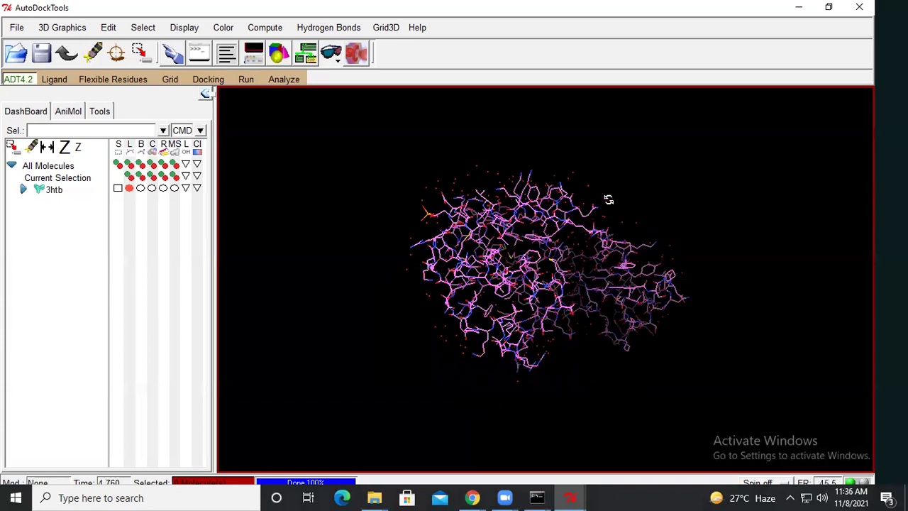
{"action": "left_click_drag", "start_coordinate": [519, 379], "coordinate": [529, 316]}
{"action": "left_click_drag", "start_coordinate": [364, 193], "coordinate": [608, 192]}
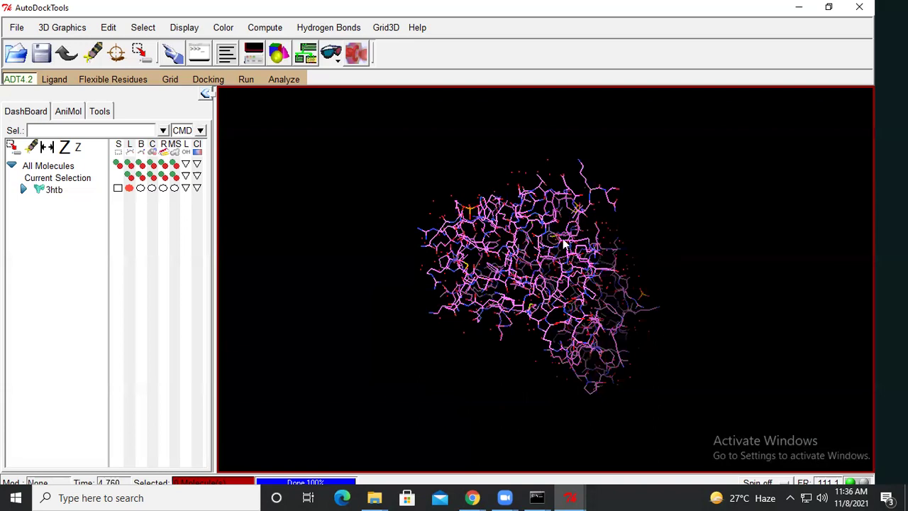
{"action": "left_click_drag", "start_coordinate": [490, 316], "coordinate": [483, 320]}
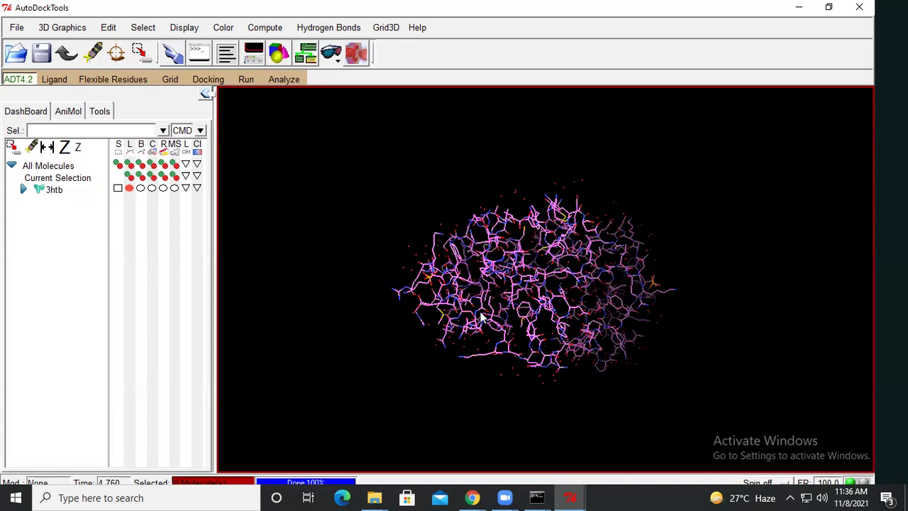
{"action": "left_click_drag", "start_coordinate": [568, 278], "coordinate": [572, 190]}
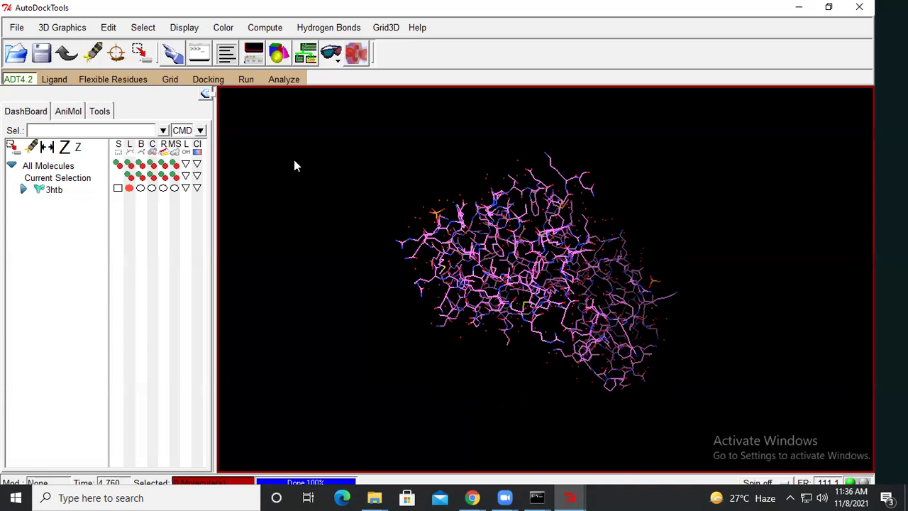
{"action": "left_click", "coordinate": [109, 30]}
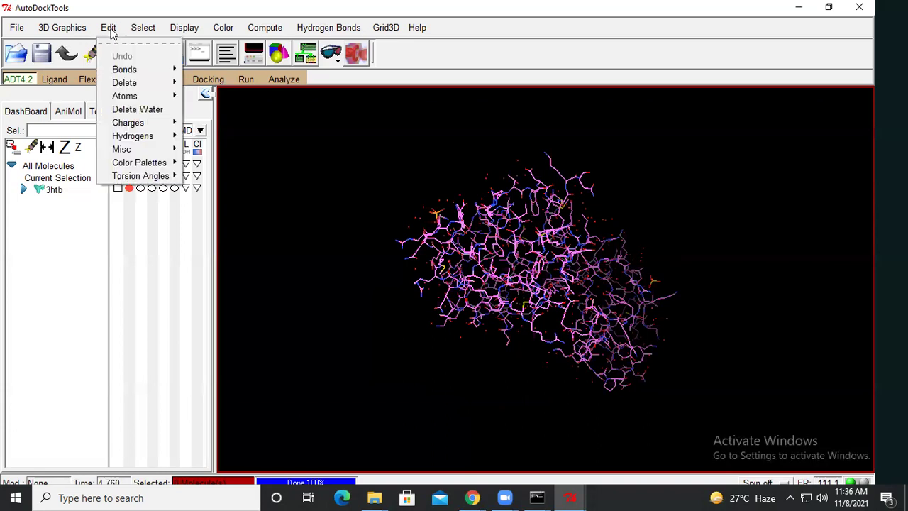
Step: Run Edit > Delete Water on 3htb and rotate the view to check
{"action": "mouse_move", "coordinate": [128, 86]}
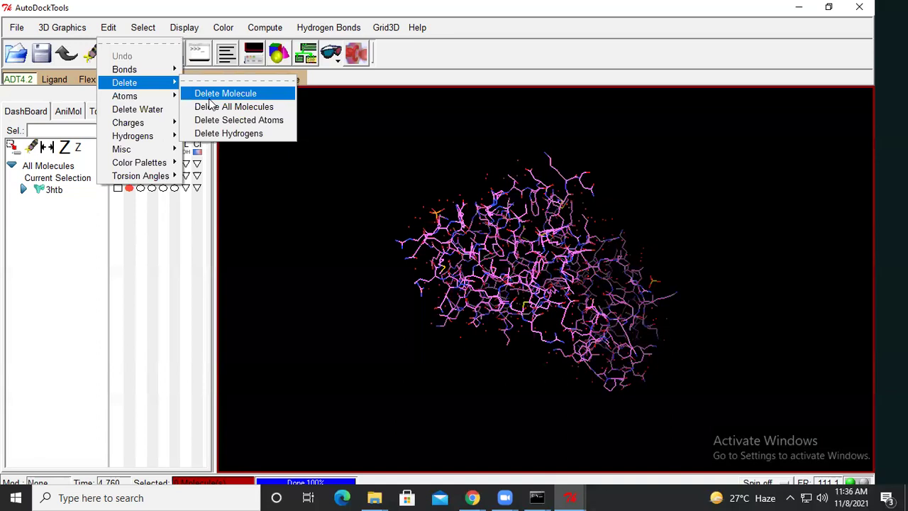
{"action": "left_click", "coordinate": [144, 112]}
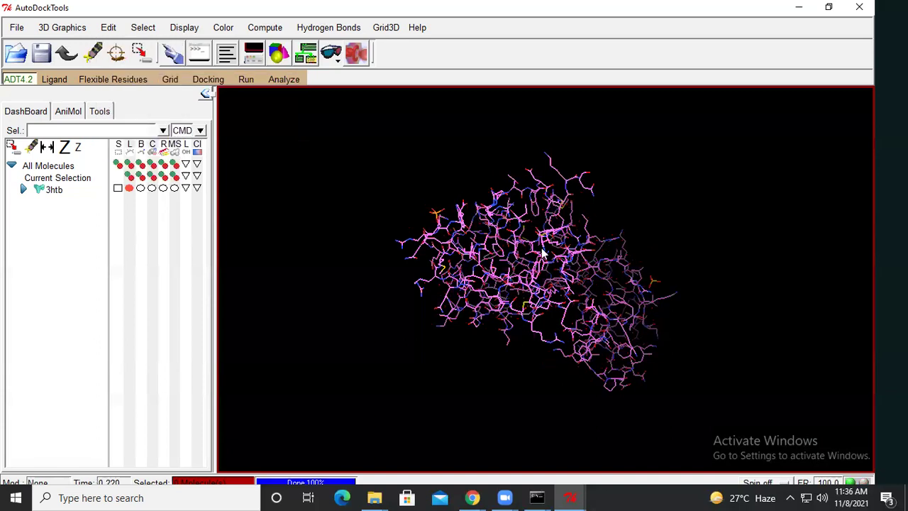
{"action": "left_click_drag", "start_coordinate": [595, 237], "coordinate": [561, 299]}
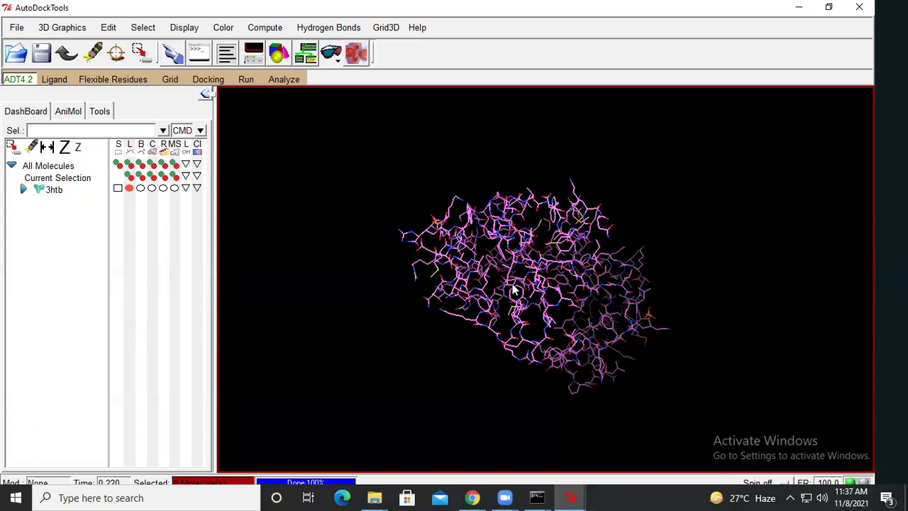
Step: Add Polar Only hydrogens to 3htb through the Add Hydrogens dialog
{"action": "left_click", "coordinate": [110, 28]}
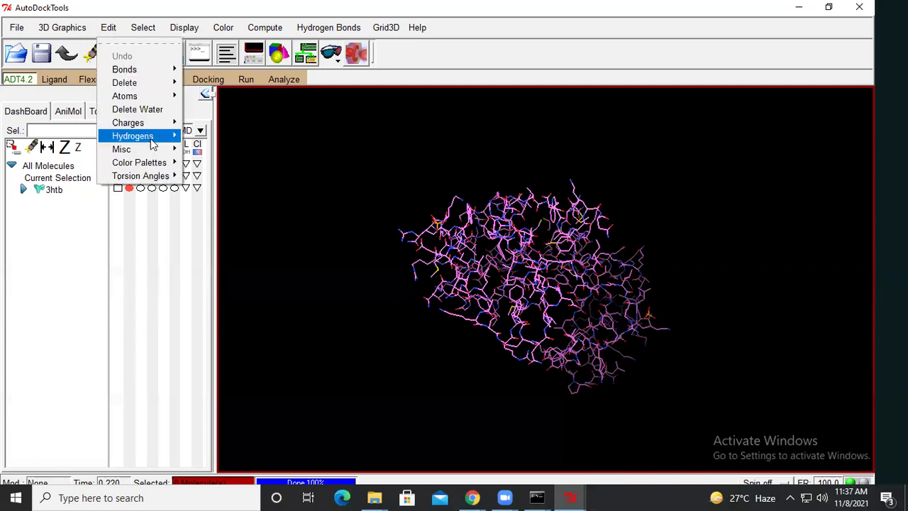
{"action": "mouse_move", "coordinate": [152, 144]}
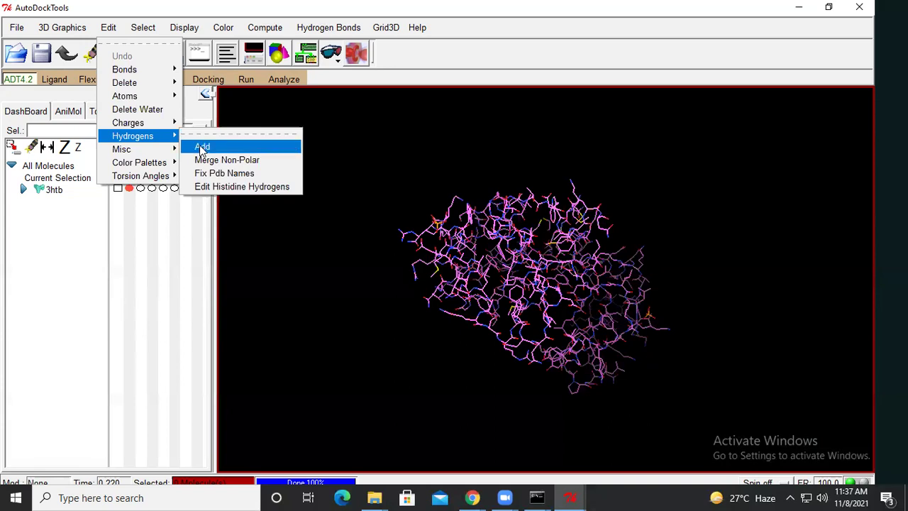
{"action": "left_click", "coordinate": [274, 151]}
{"action": "left_click", "coordinate": [352, 143]}
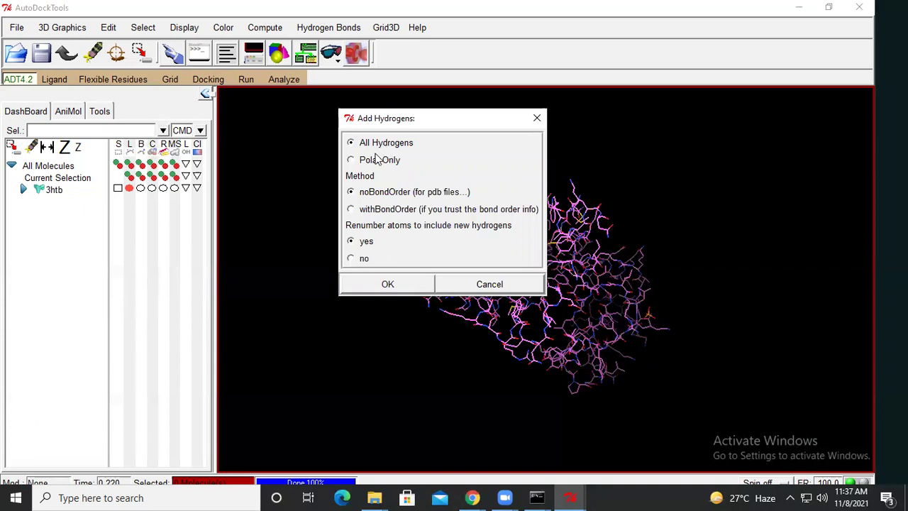
{"action": "left_click", "coordinate": [376, 161]}
{"action": "left_click", "coordinate": [400, 284]}
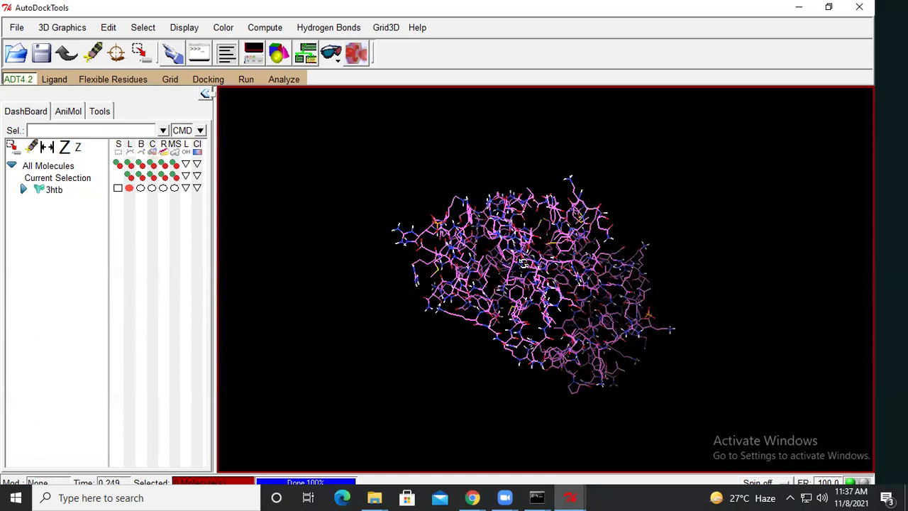
Step: Attempt Add Kollman Charges on 3htb, then hide the Python Shell KeyError window
{"action": "left_click_drag", "start_coordinate": [629, 250], "coordinate": [542, 278]}
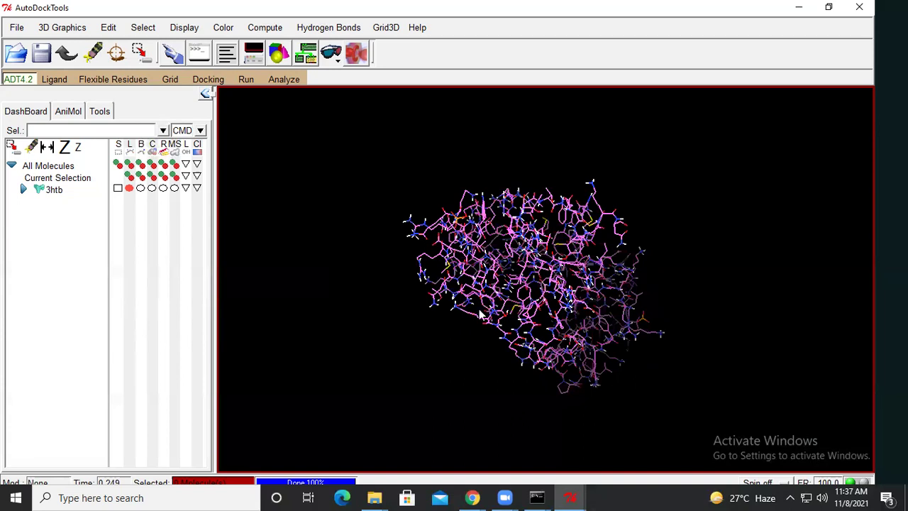
{"action": "left_click", "coordinate": [116, 29]}
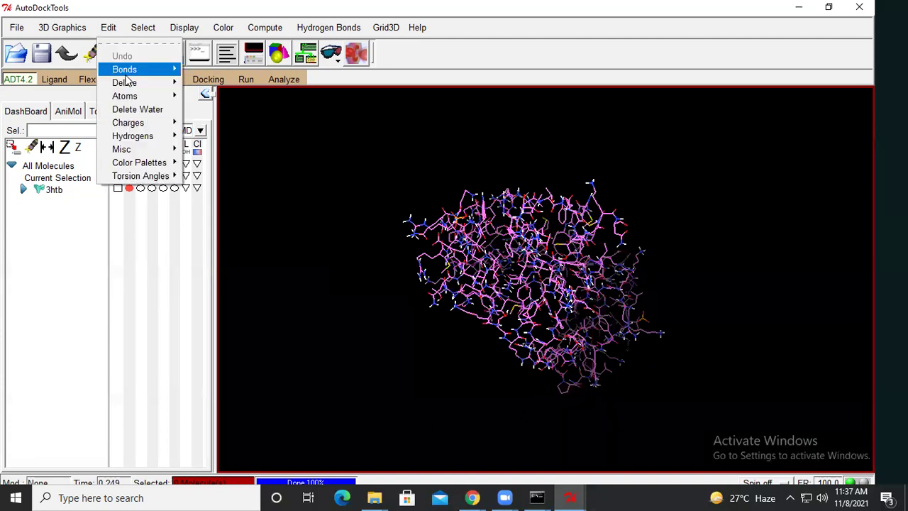
{"action": "mouse_move", "coordinate": [139, 102]}
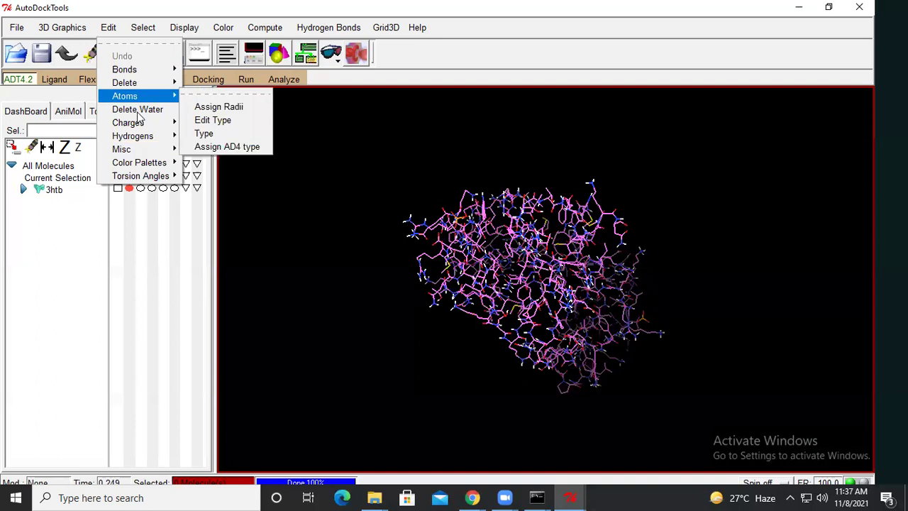
{"action": "mouse_move", "coordinate": [138, 125]}
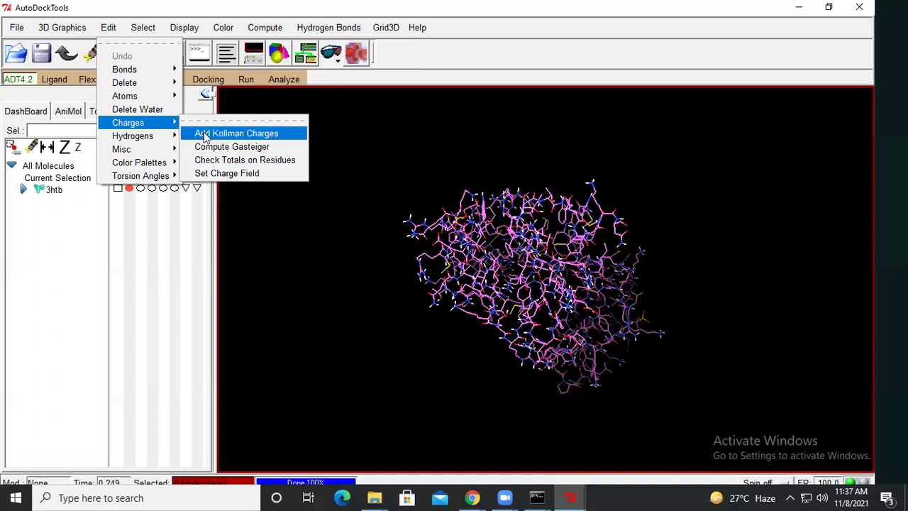
{"action": "left_click", "coordinate": [271, 135]}
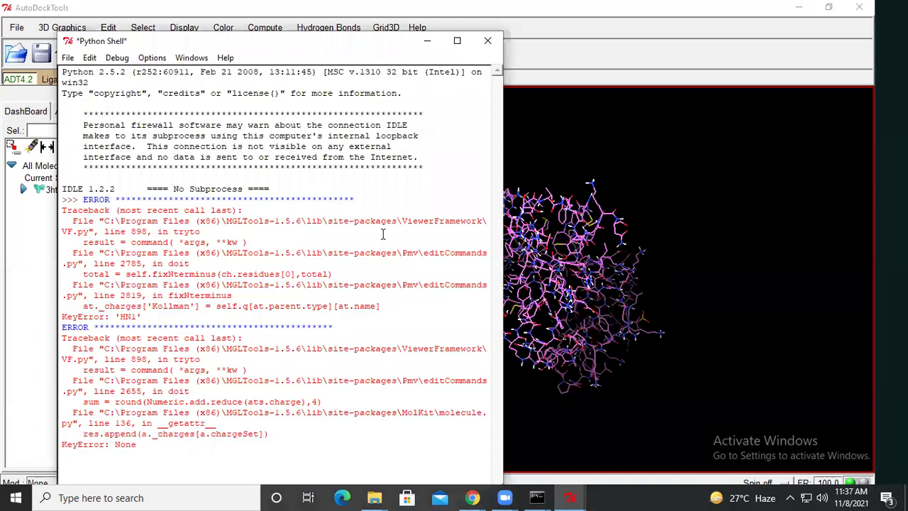
{"action": "left_click", "coordinate": [428, 40]}
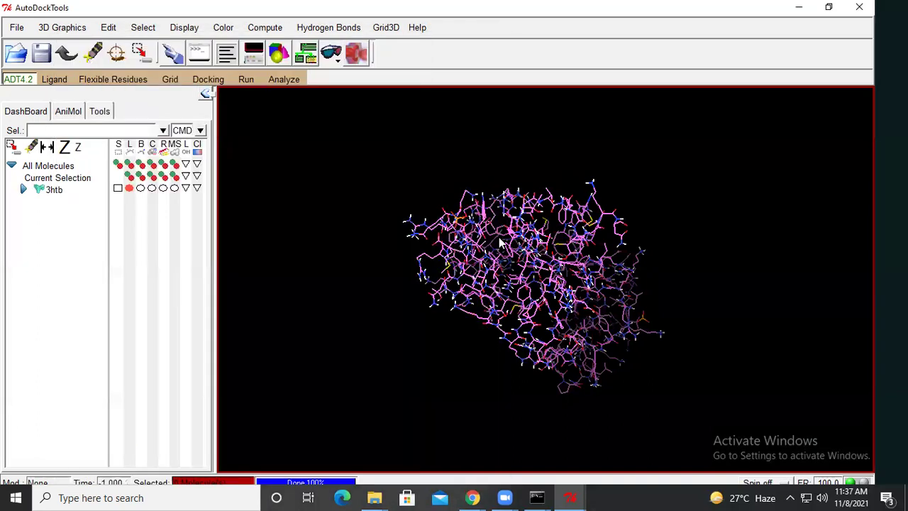
{"action": "left_click_drag", "start_coordinate": [465, 270], "coordinate": [525, 271]}
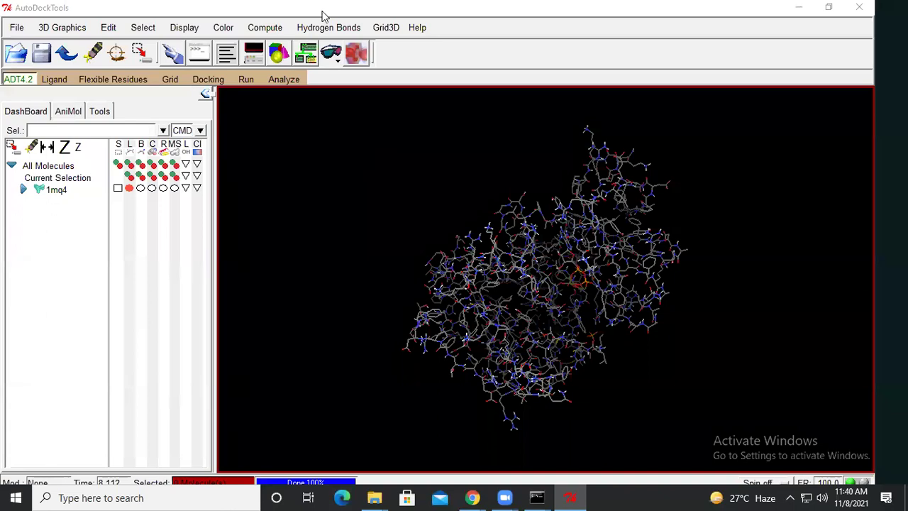
Step: Add Kollman charges to 1mq4 and accept the 12.889 total-charge warning
{"action": "left_click", "coordinate": [108, 28]}
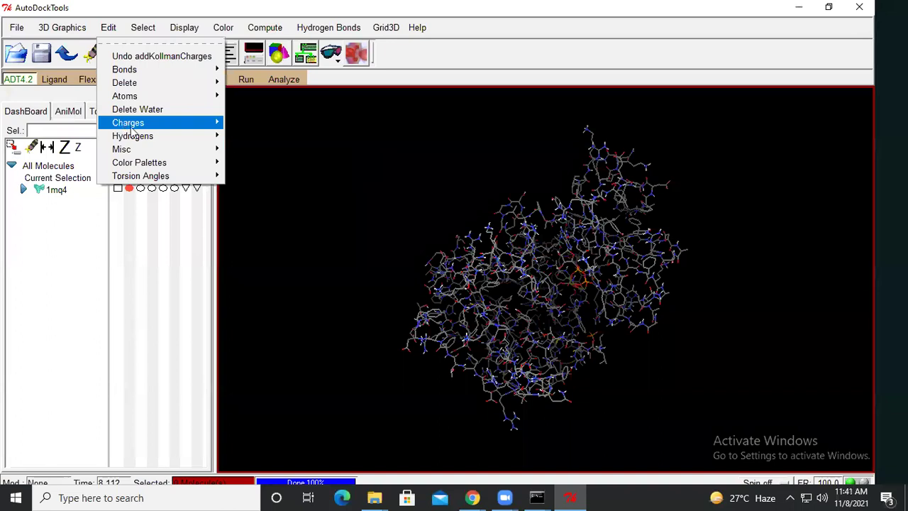
{"action": "mouse_move", "coordinate": [135, 125]}
{"action": "left_click", "coordinate": [247, 133]}
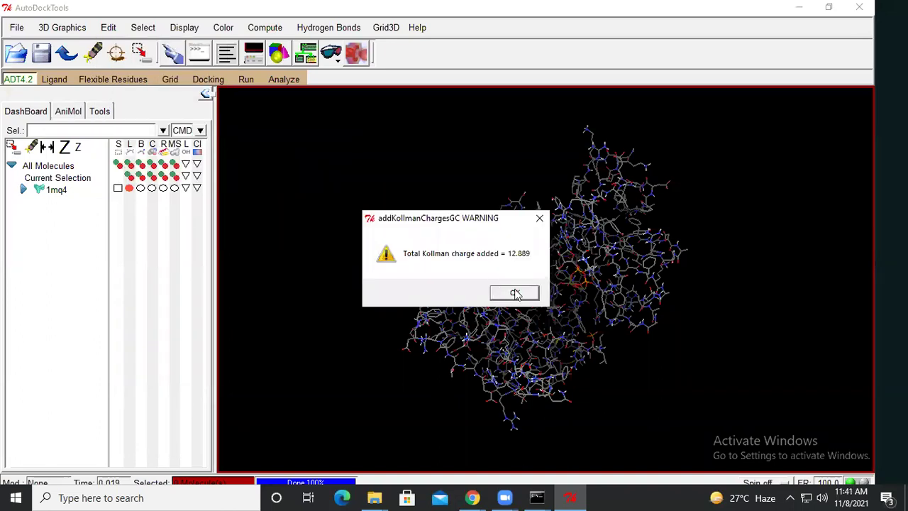
{"action": "left_click", "coordinate": [497, 292]}
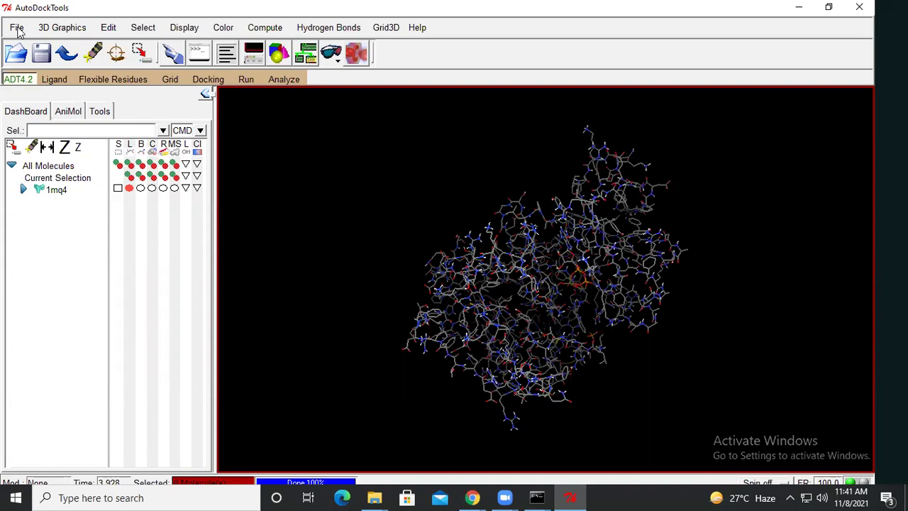
Step: Expand 1mq4 in the Dashboard to show its chain A
{"action": "left_click", "coordinate": [16, 28]}
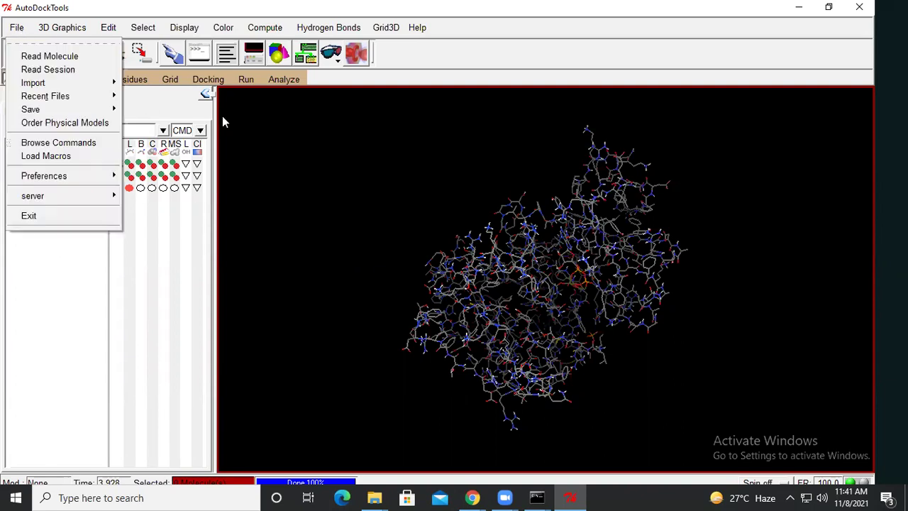
{"action": "left_click", "coordinate": [252, 139]}
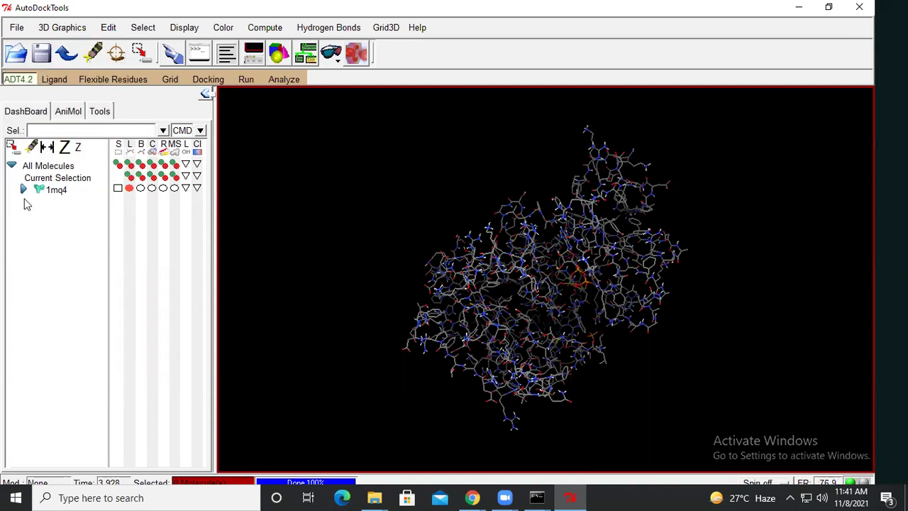
{"action": "left_click", "coordinate": [22, 190]}
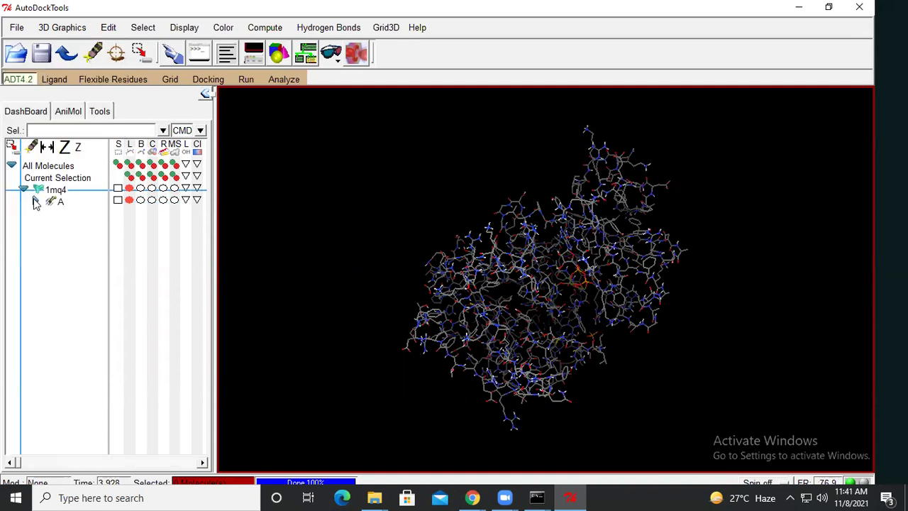
Step: Write 1mq4 out as 1mq4.pdbq via File > Save > Write PDBQ
{"action": "left_click", "coordinate": [17, 28]}
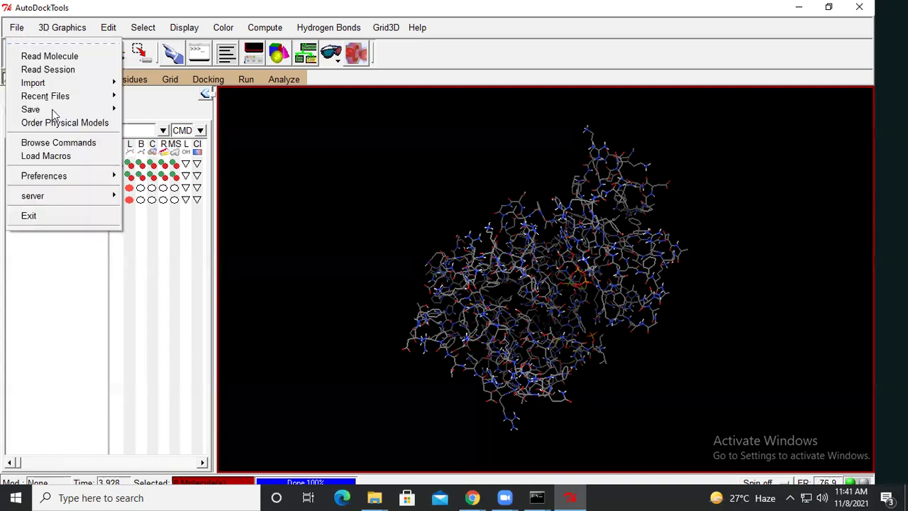
{"action": "mouse_move", "coordinate": [53, 110]}
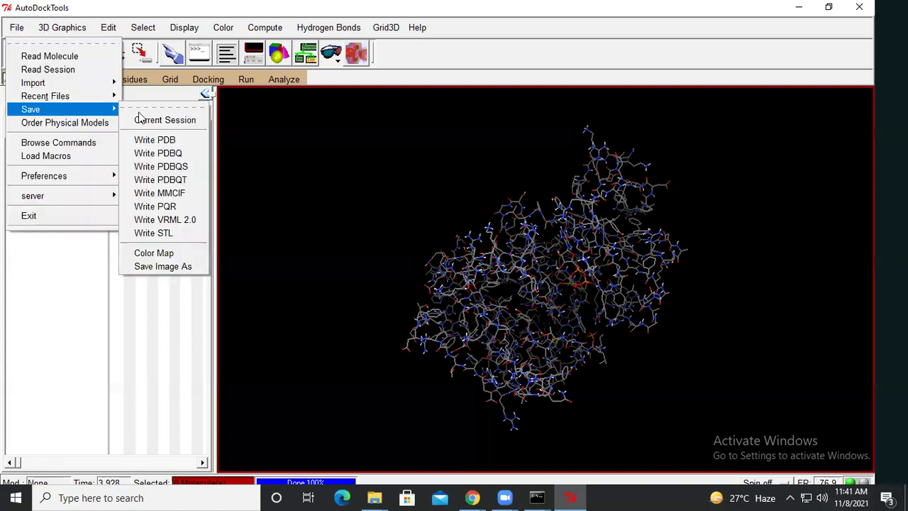
{"action": "left_click", "coordinate": [157, 154]}
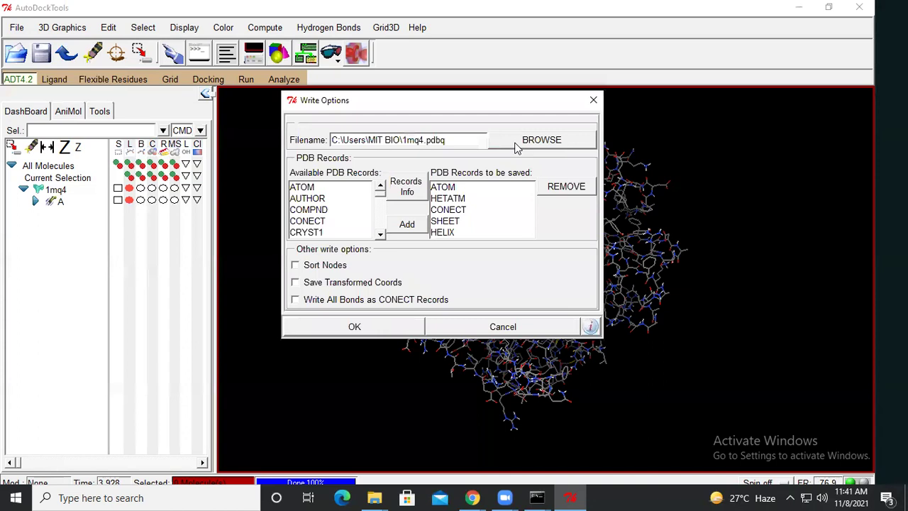
{"action": "left_click", "coordinate": [374, 326]}
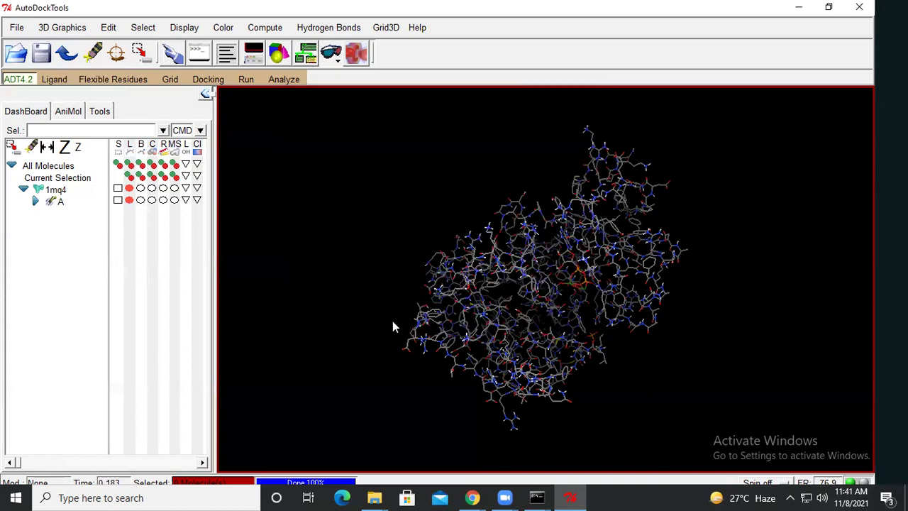